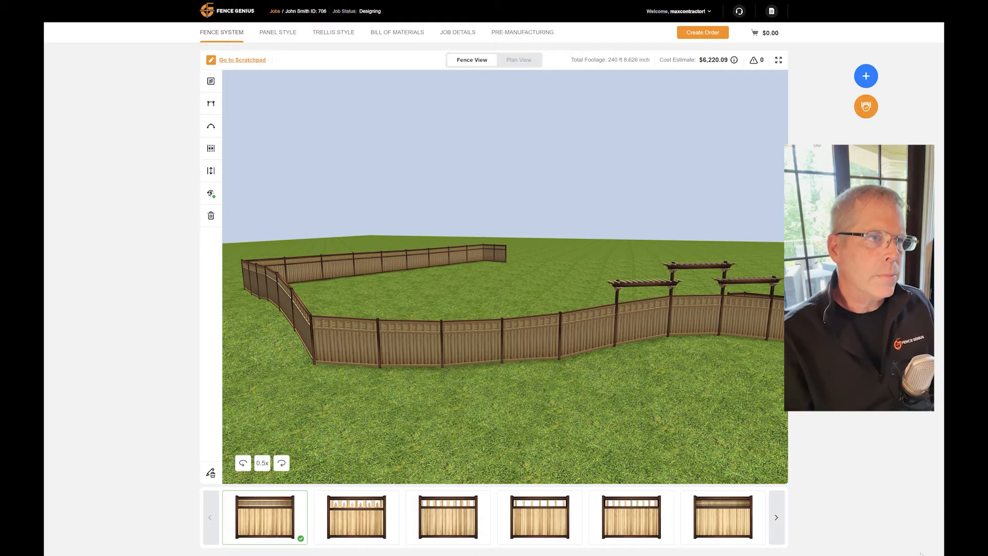
- Start adding panel styles to the job and select #04) 3 Rails - 5-1/2" Dog Ear from the Commodity styles
click(285, 32)
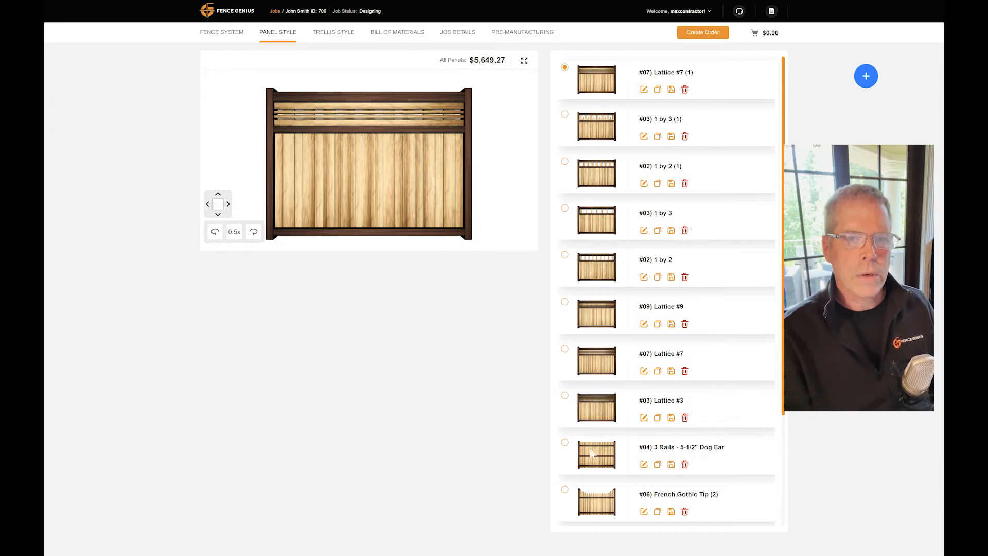
click(863, 78)
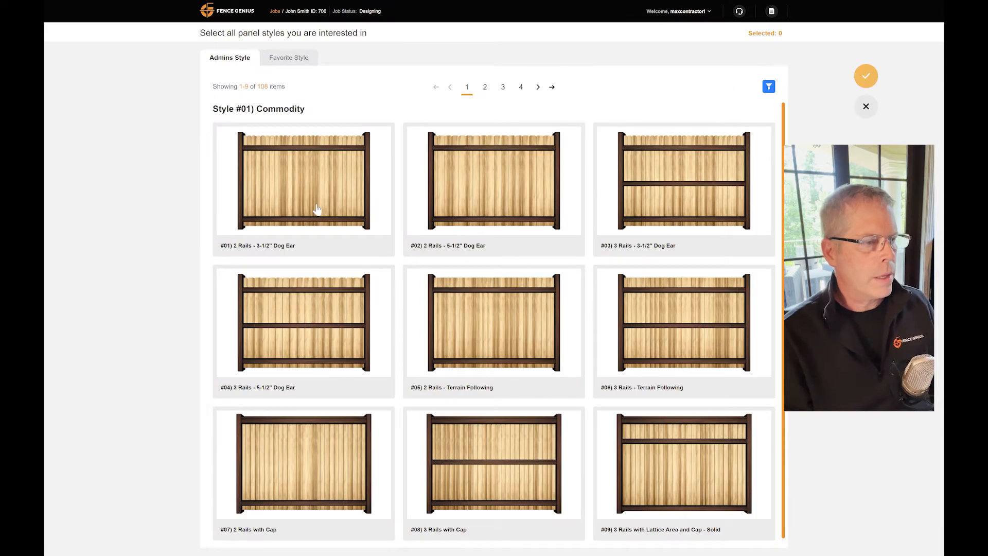
click(336, 315)
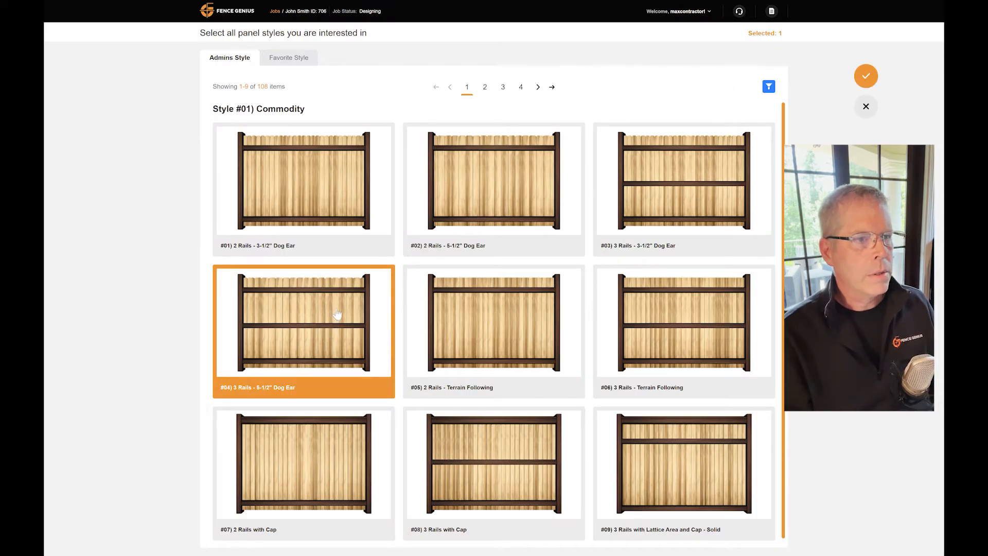
- Add #06) French Gothic Tip from Style #05) Rail - Flat (Repeating Tip) to the selection
click(538, 87)
click(538, 86)
click(537, 87)
click(538, 87)
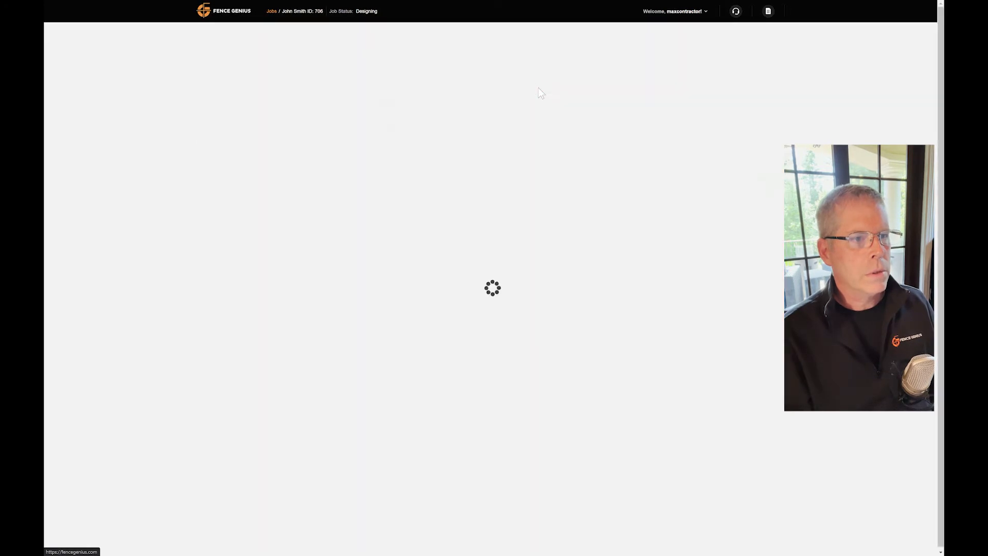
click(537, 87)
click(538, 87)
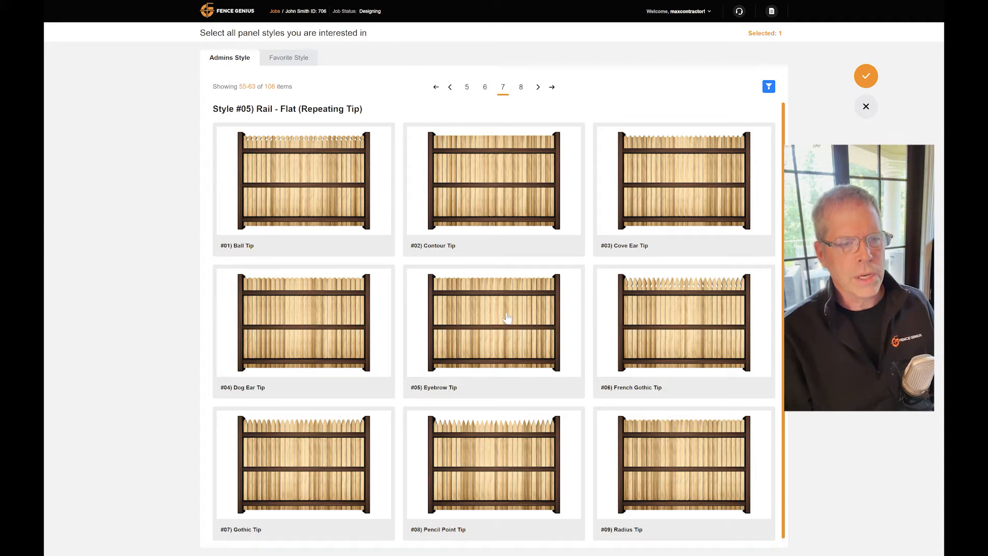
click(646, 326)
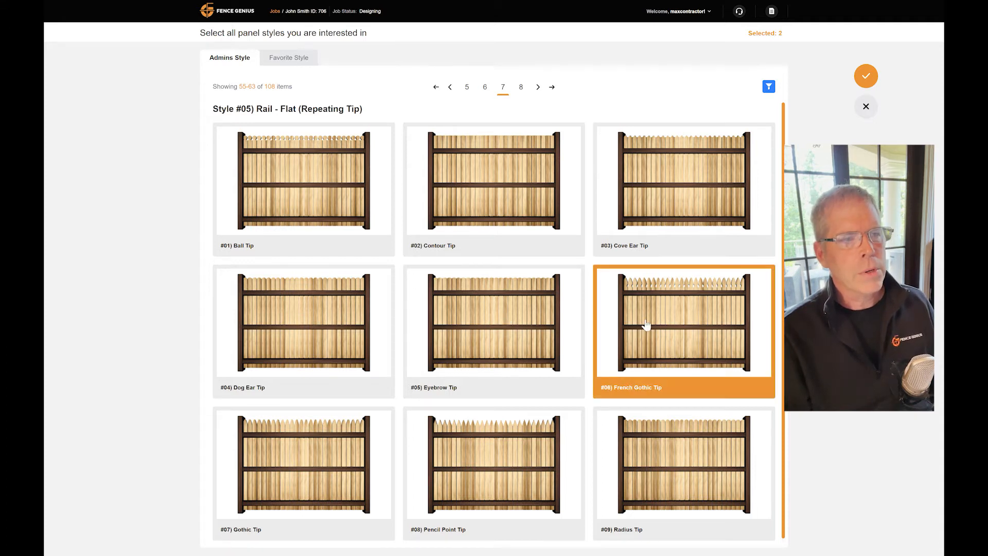
- Select Style #06 patterns #02 Alternating Half Dog Ear with Step Height, #04, #05 and #08, and add all chosen styles to the job
click(520, 87)
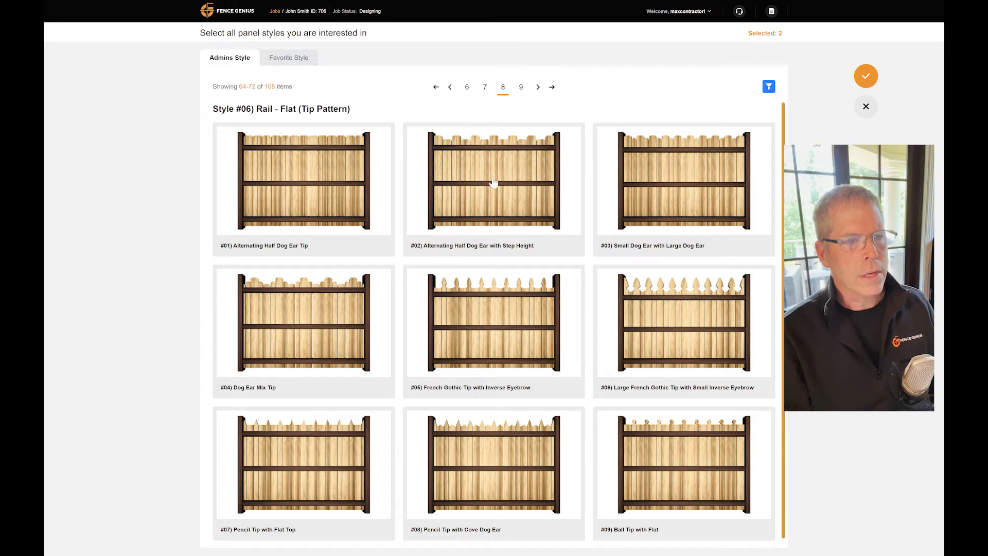
click(524, 182)
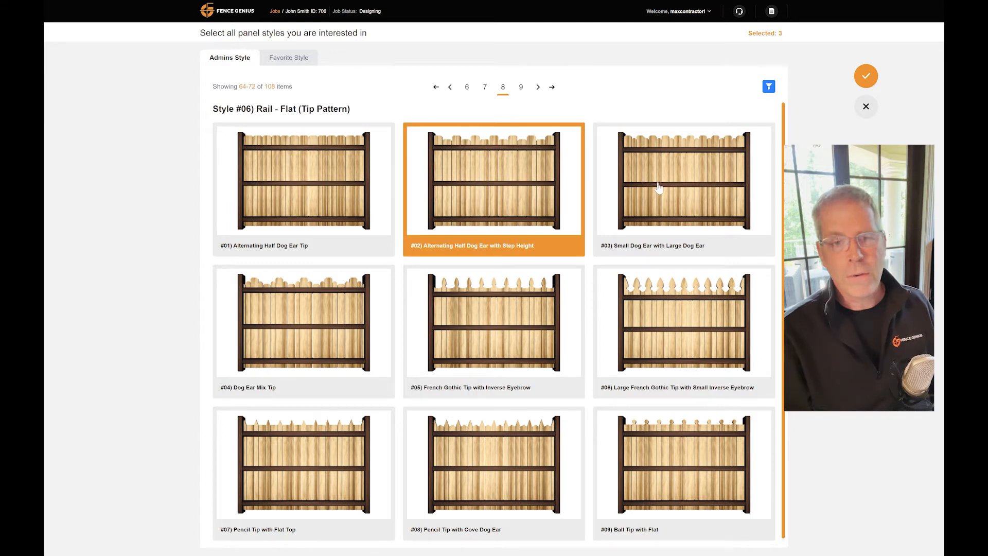
click(491, 317)
click(316, 332)
click(484, 472)
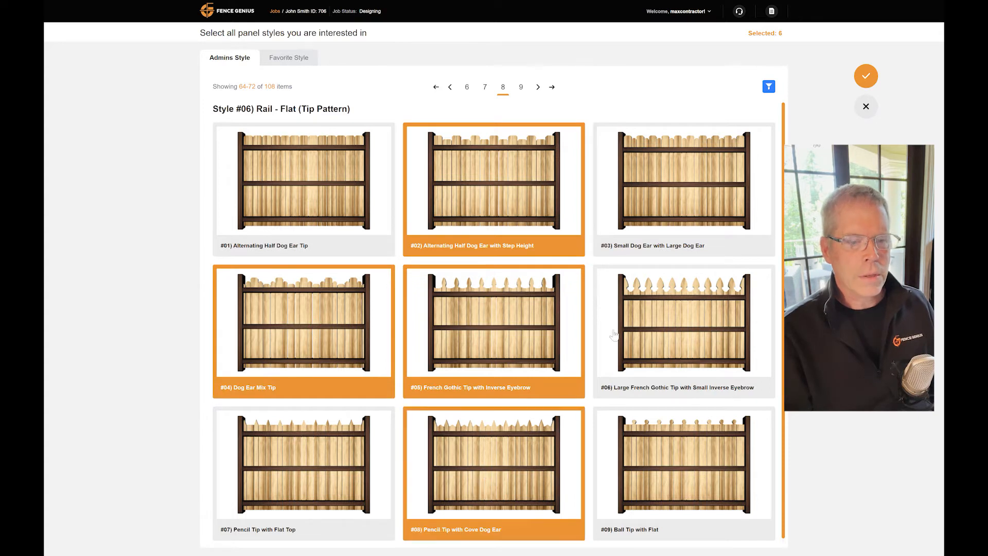
click(866, 76)
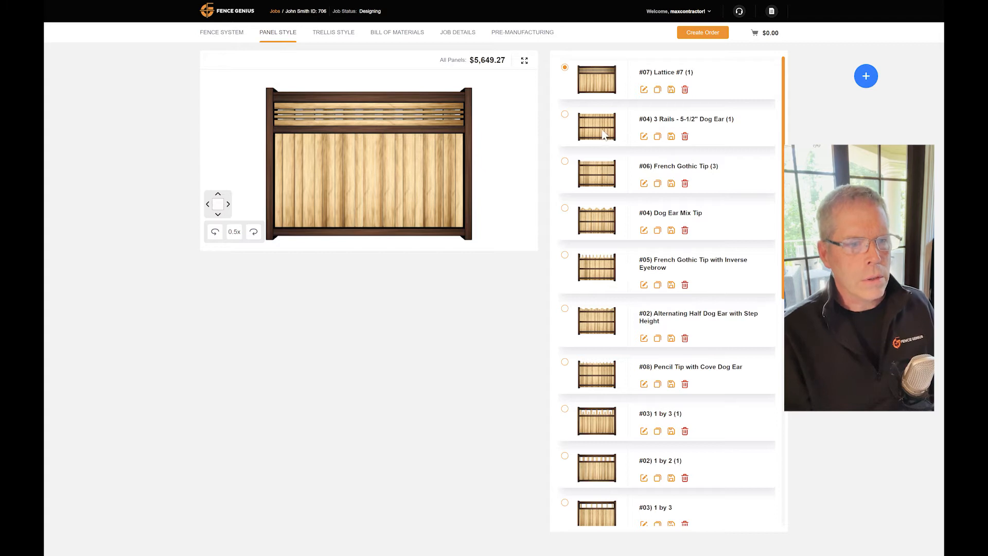
- Make #04) Dog Ear Mix Tip the active panel style and open a duplicate of it for editing
click(592, 215)
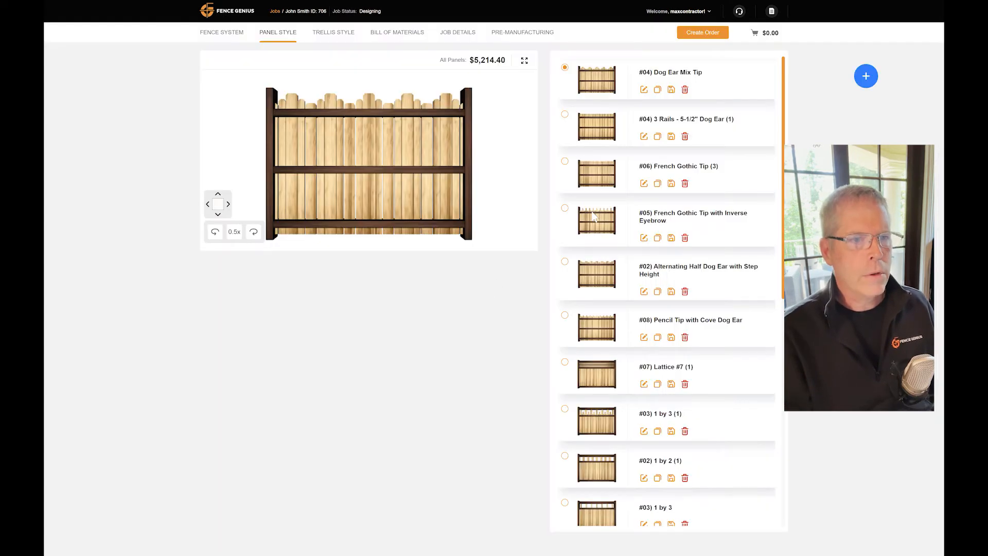
click(657, 90)
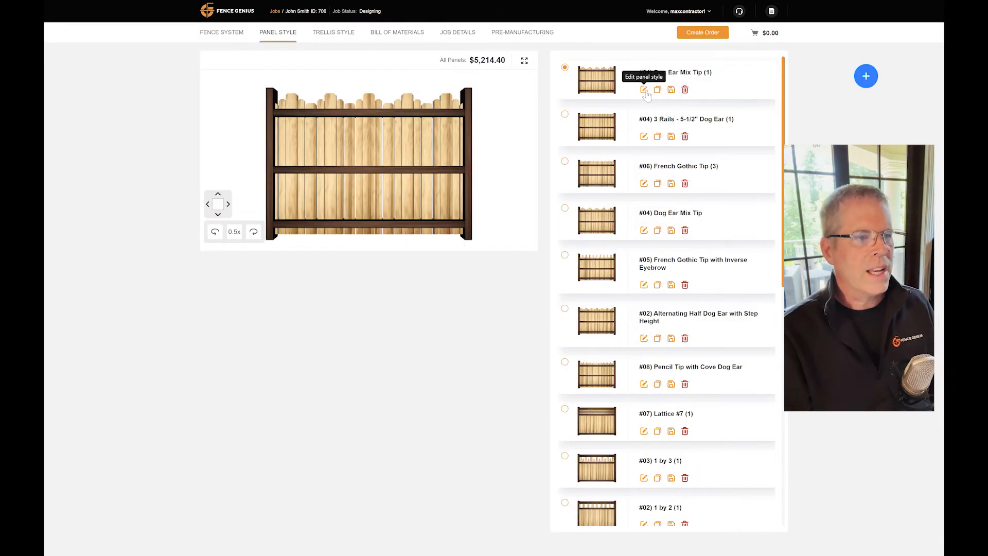
click(644, 90)
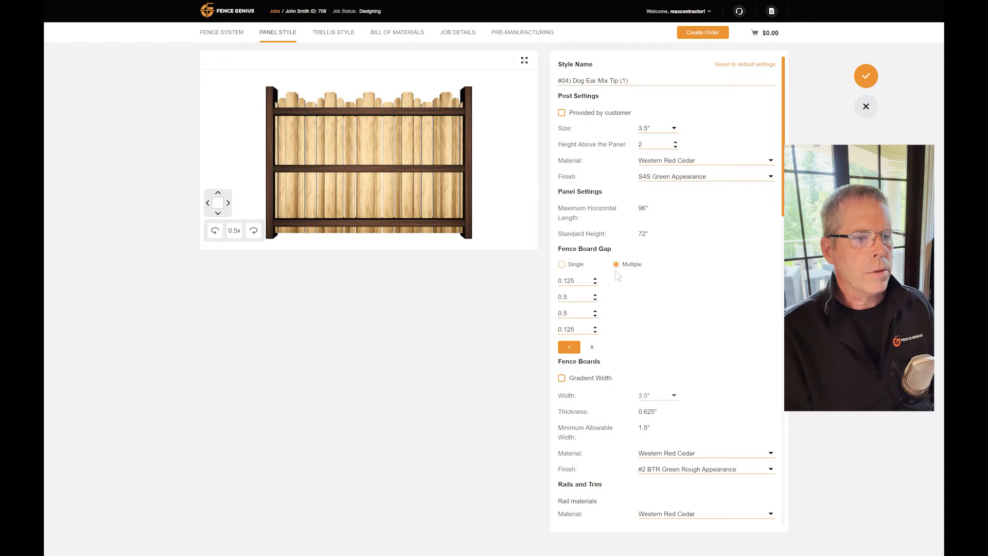
- Switch the fence board gap to single and cut the dog-ear corners of tip Style 1 deeper
click(562, 265)
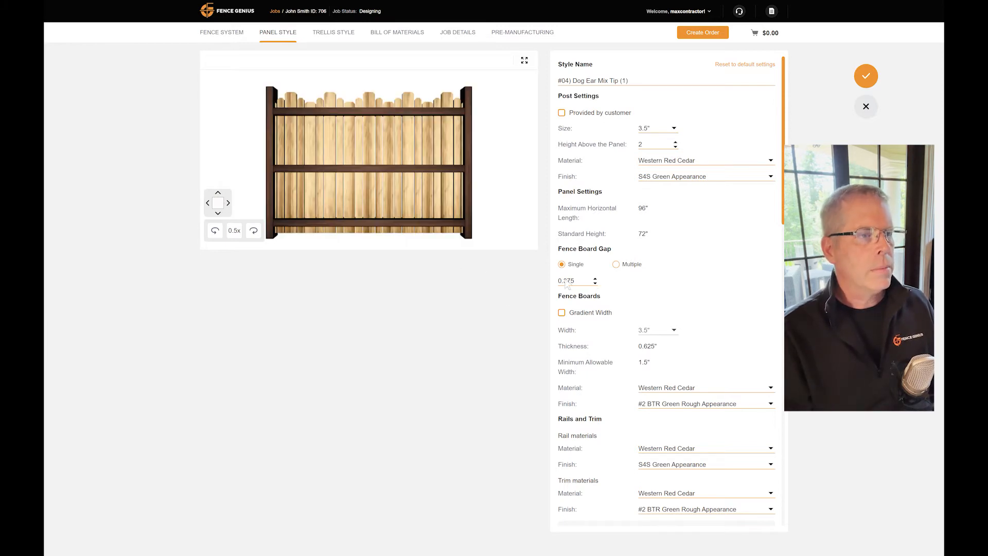
scroll(684, 280, down, 12)
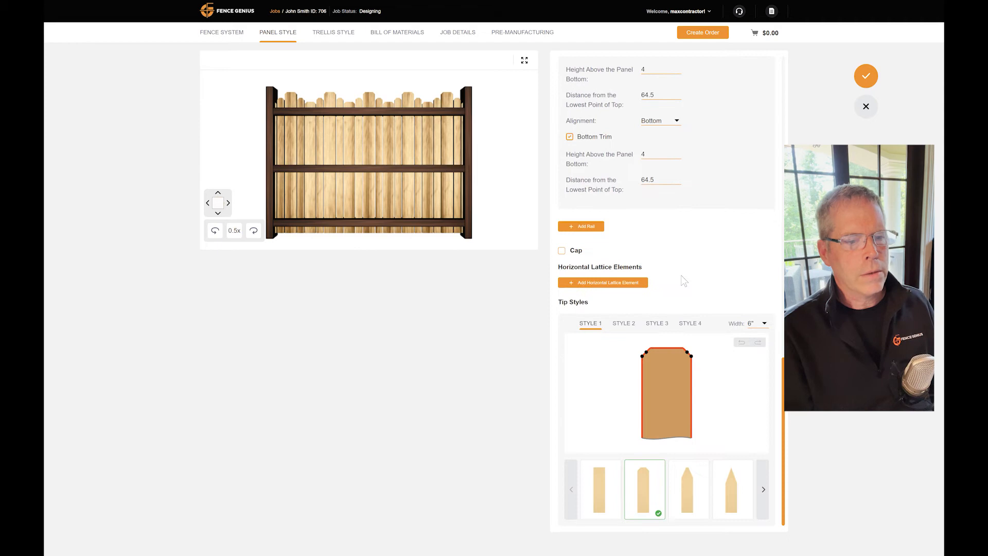
drag(647, 356, 649, 362)
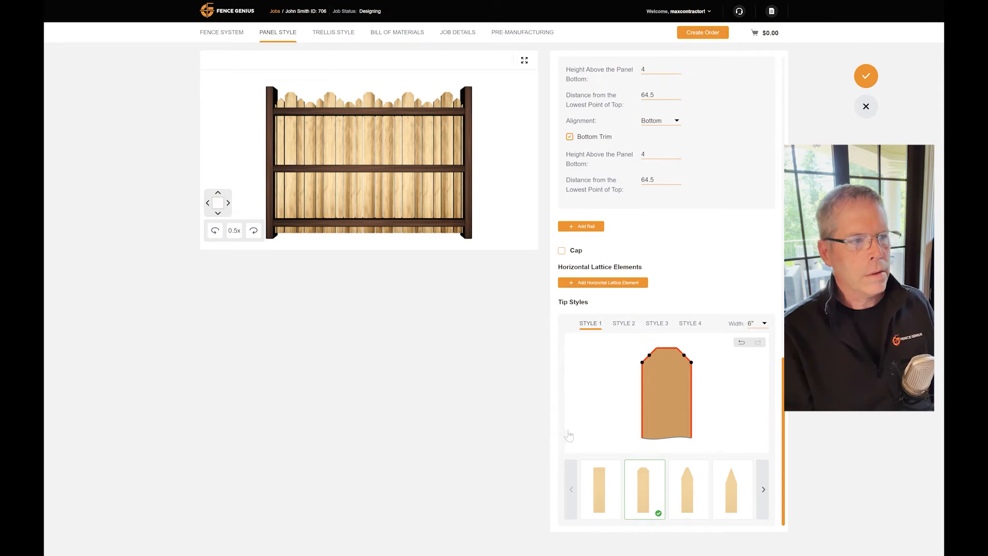
- Set the board width of tip Style 2 and tip Style 4 to 2.5"
click(625, 325)
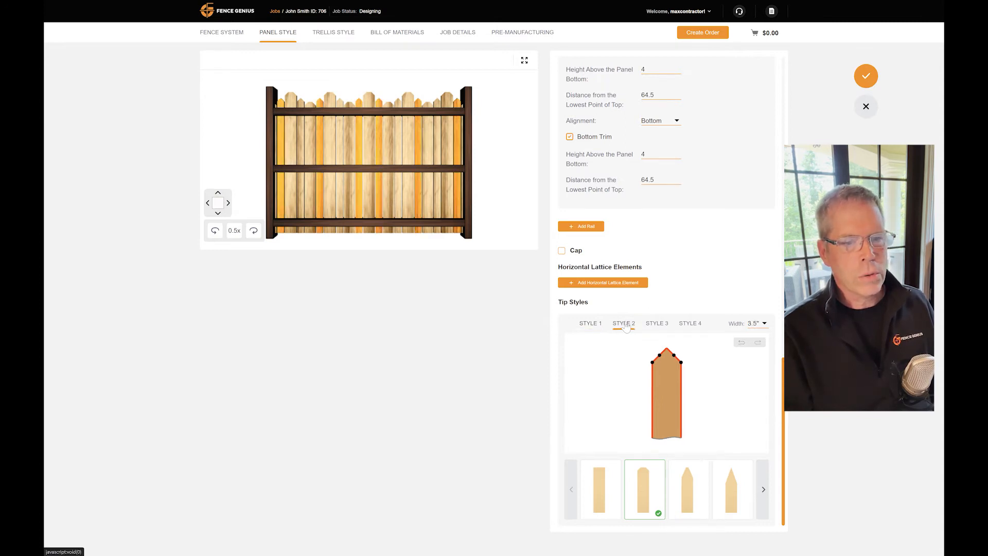
click(764, 324)
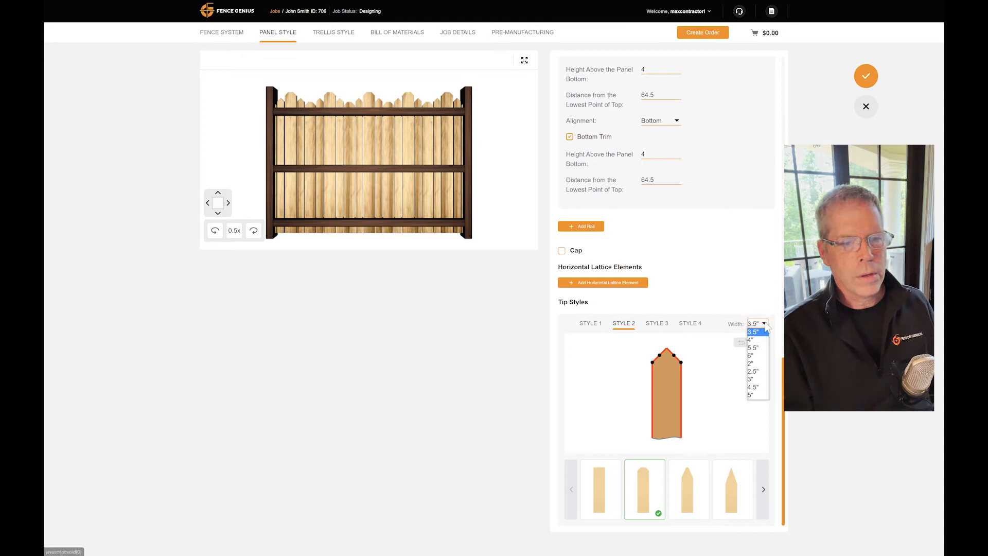
click(754, 371)
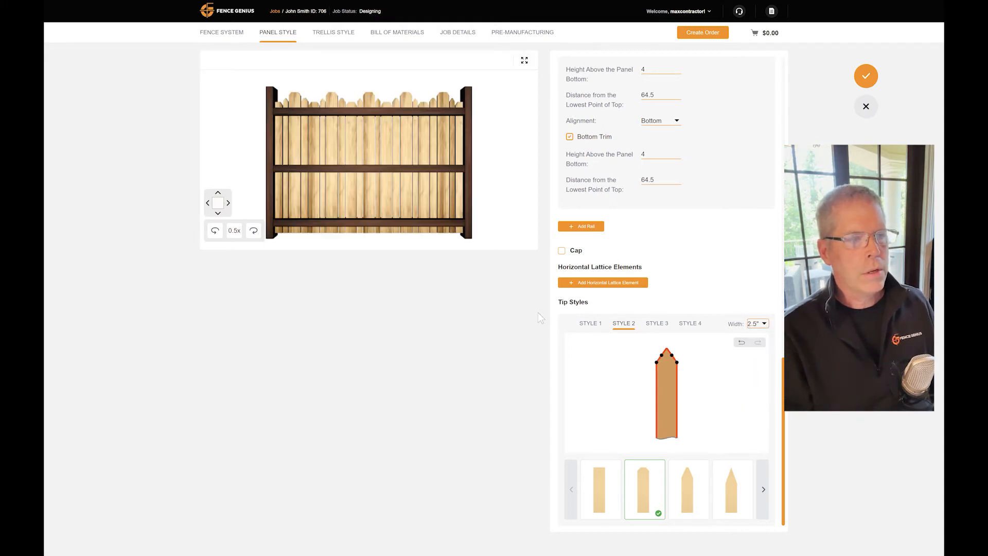
click(686, 325)
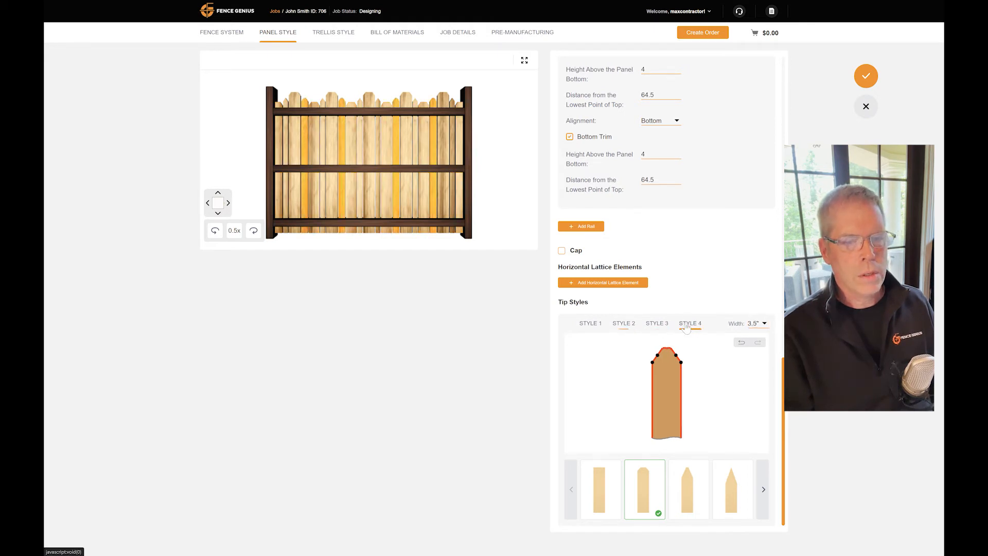
click(764, 324)
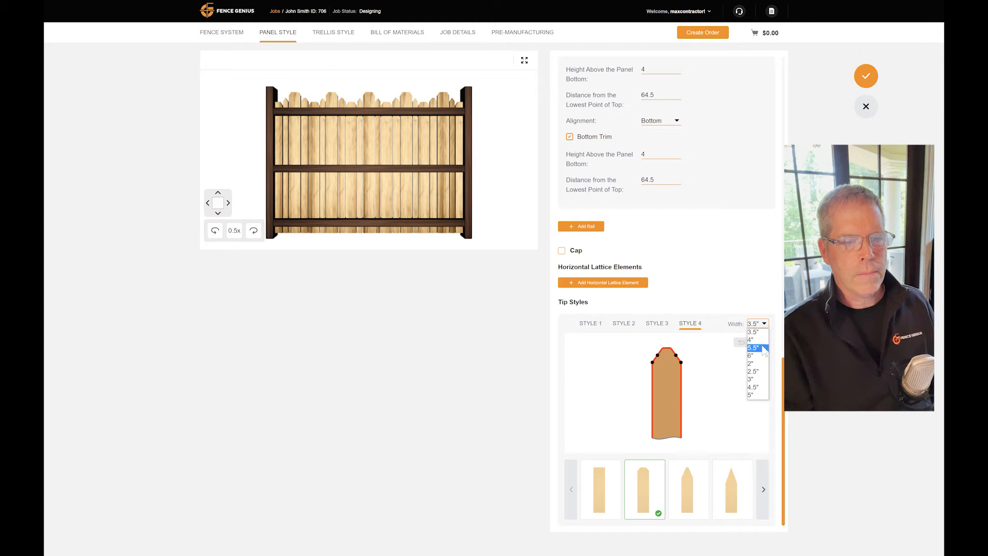
click(755, 374)
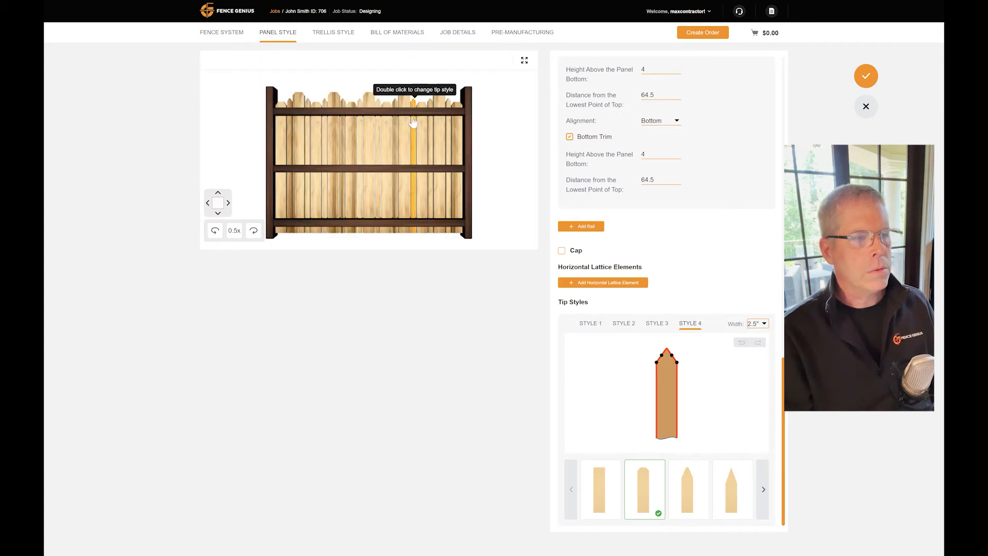
- Lower the bottom rail to 1.25 and the top rail to 57.75 above the panel bottom
drag(392, 222, 388, 231)
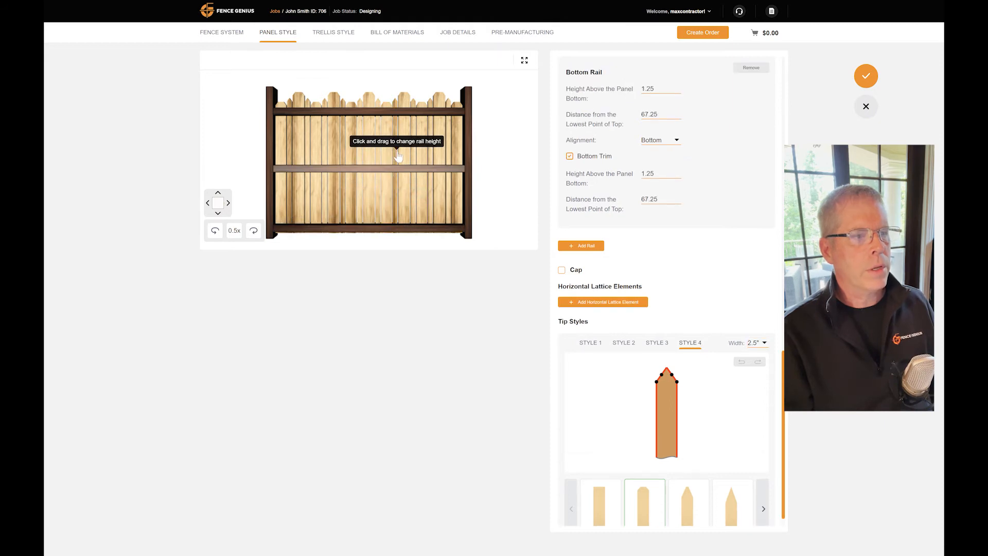
drag(394, 117, 392, 122)
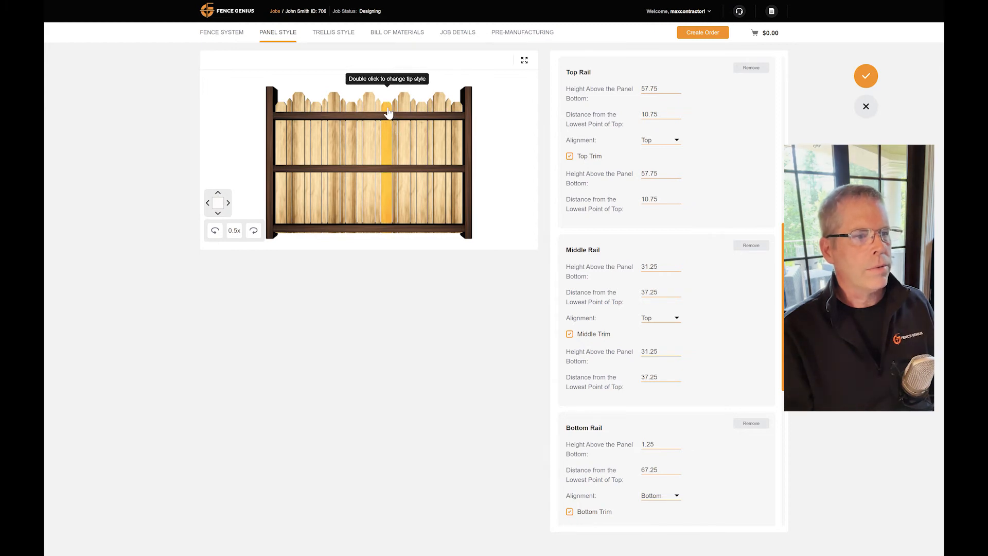
- Edit the height of the short board just right of the panel's centre, lowering its top slightly
right_click(388, 113)
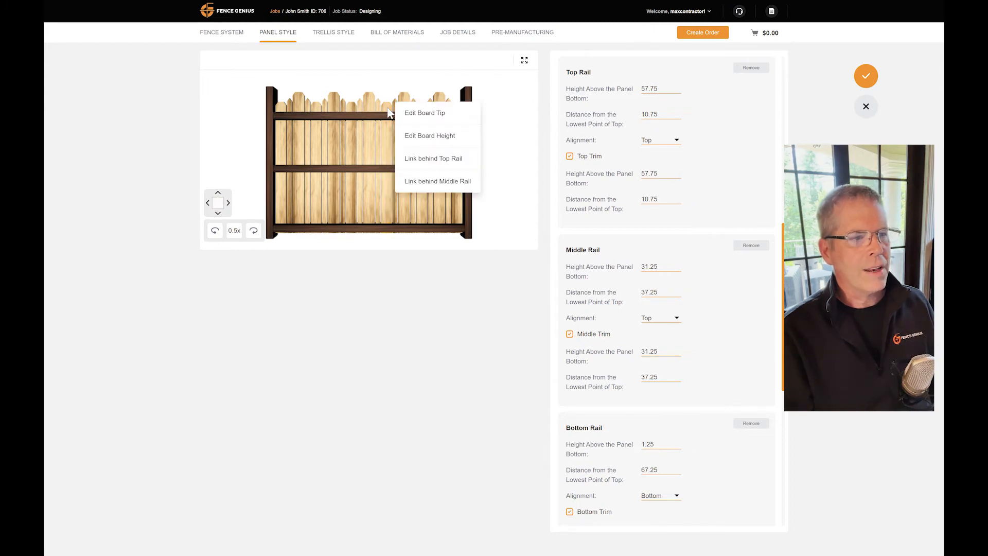
click(414, 138)
drag(387, 104, 388, 107)
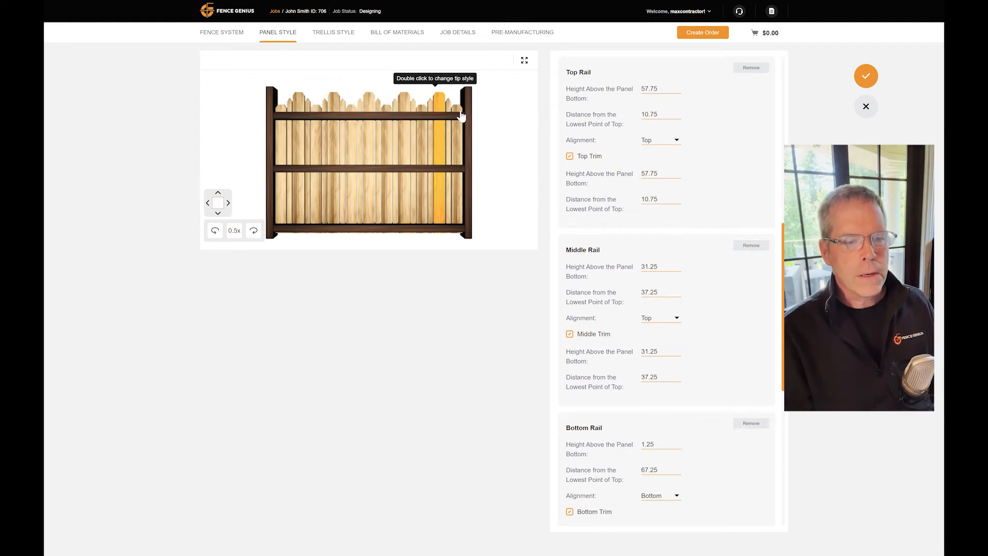
- Look through the available board tip shapes for tip Style 4
scroll(629, 362, down, 7)
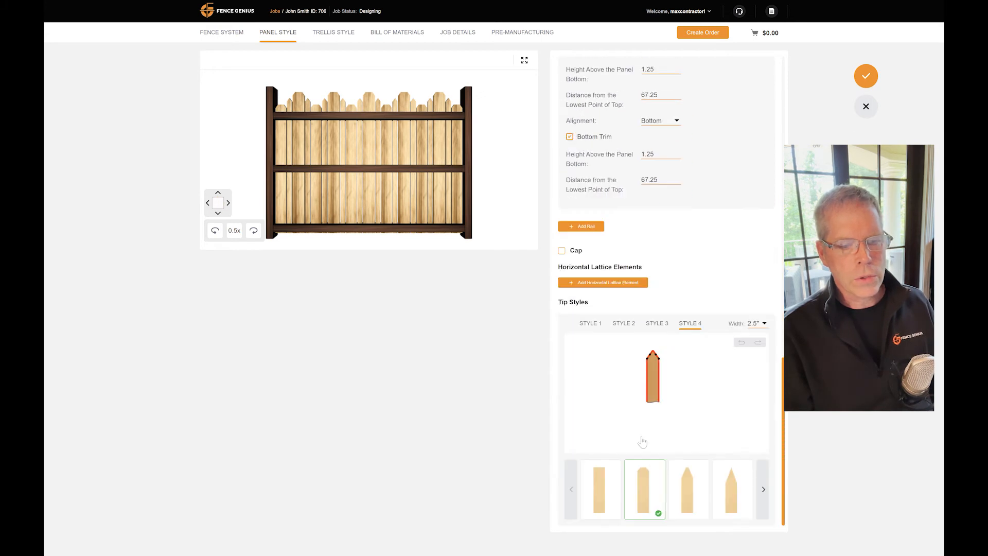
click(570, 493)
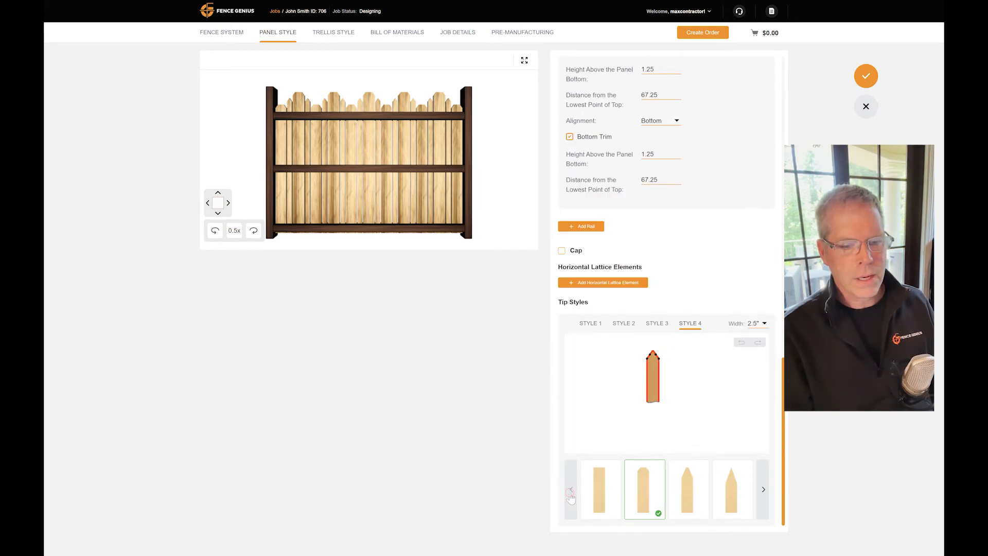
click(763, 489)
click(765, 492)
click(764, 492)
click(764, 491)
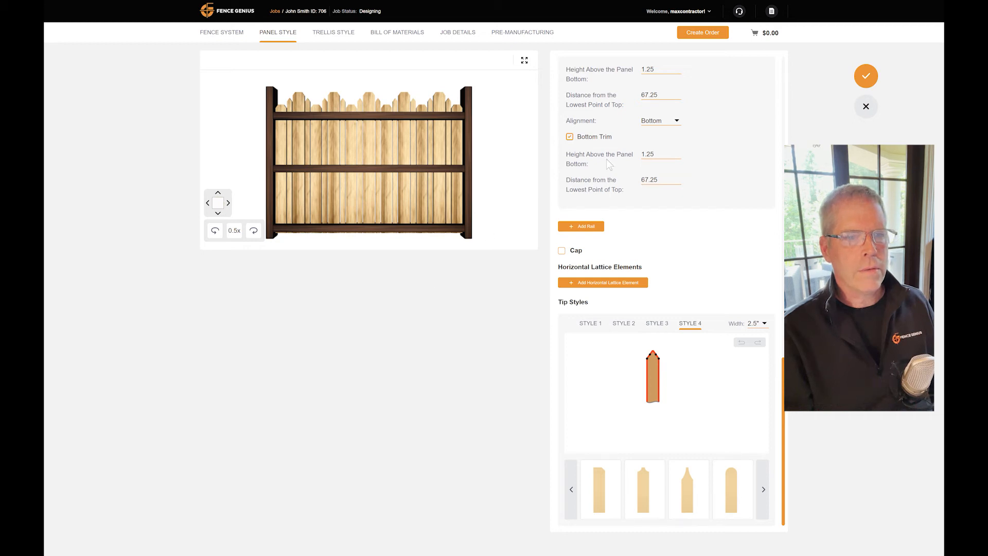
- Set the middle rail's alignment to Center
scroll(597, 155, up, 3)
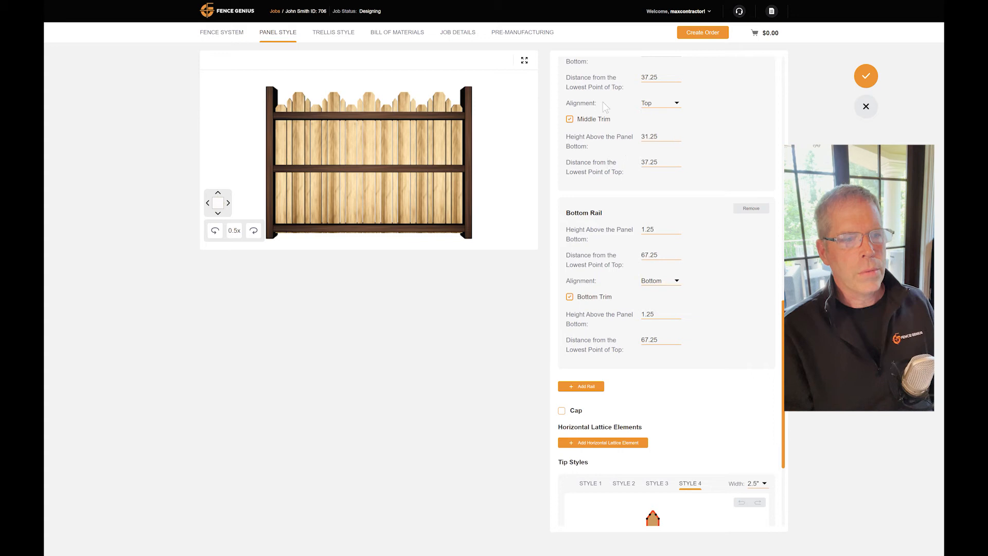
scroll(591, 111, up, 3)
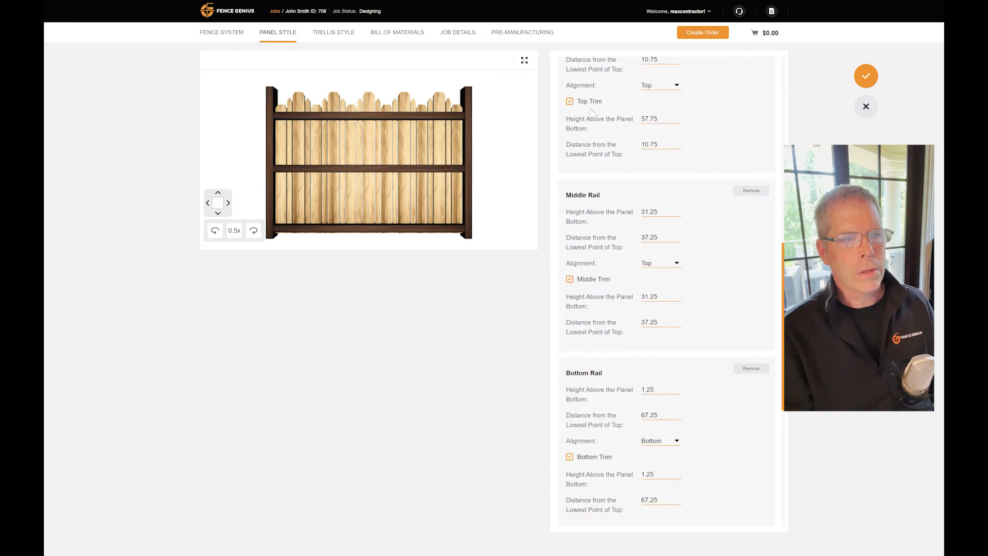
scroll(592, 112, up, 2)
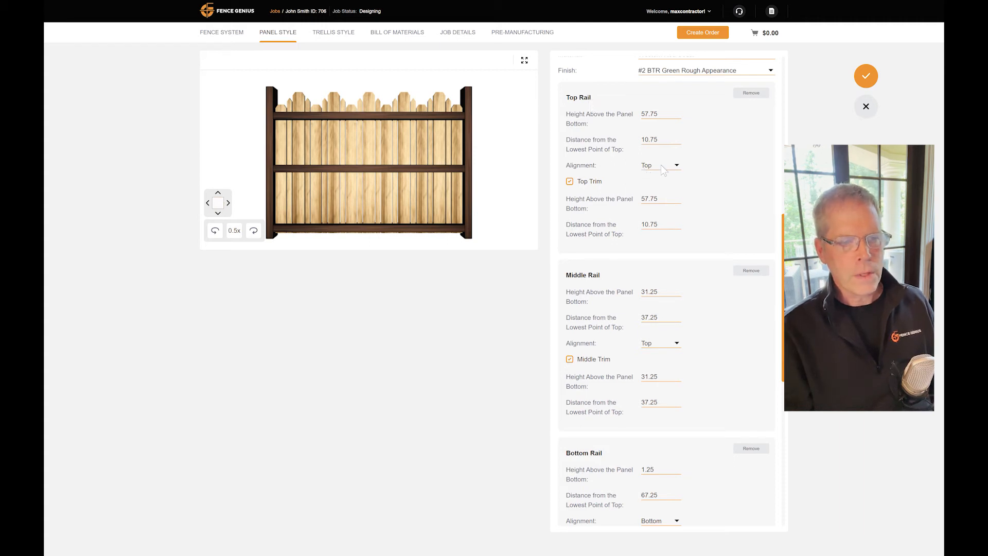
click(677, 344)
click(652, 356)
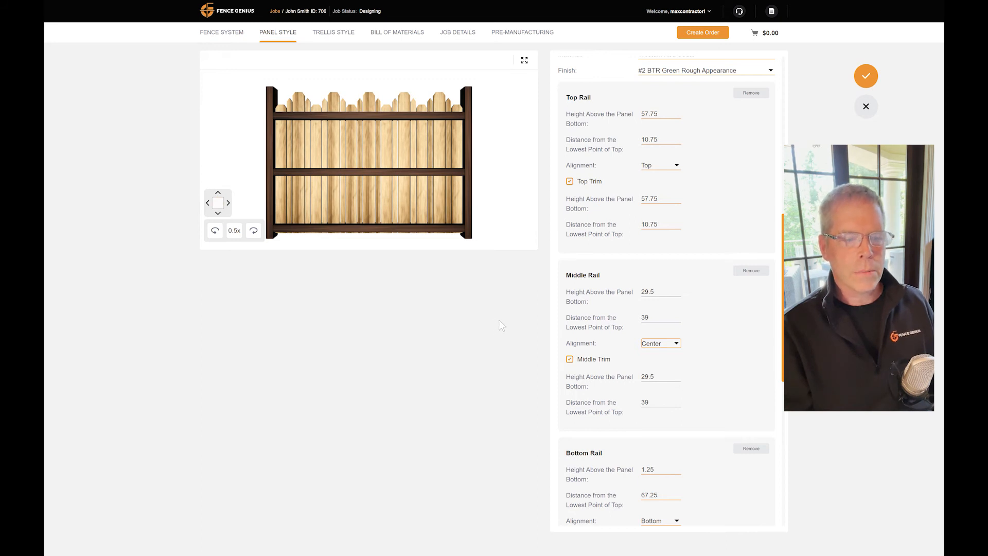
scroll(690, 481, down, 5)
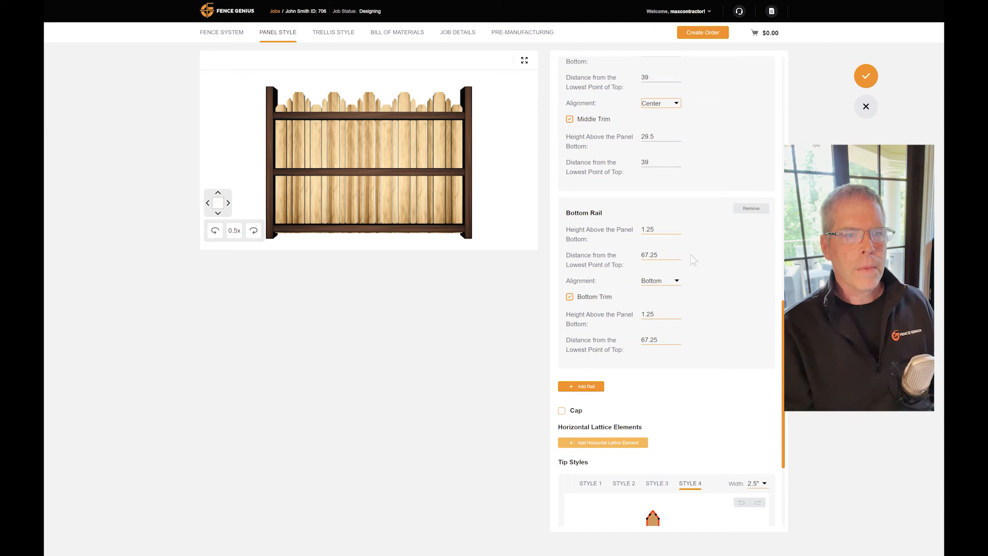
scroll(689, 254, up, 10)
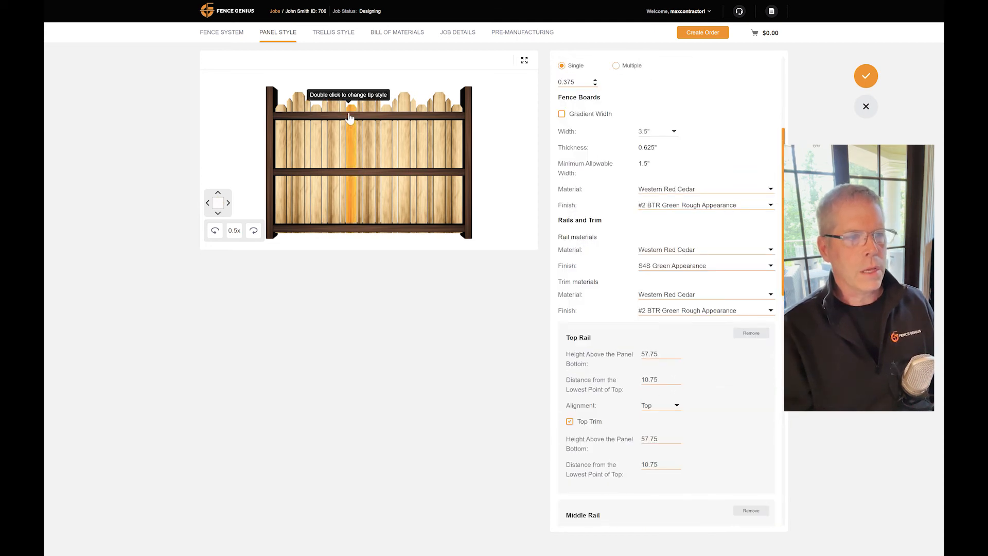
- Save the customized Dog Ear Mix Tip panel style and view it on the fence system around the trellises
click(858, 77)
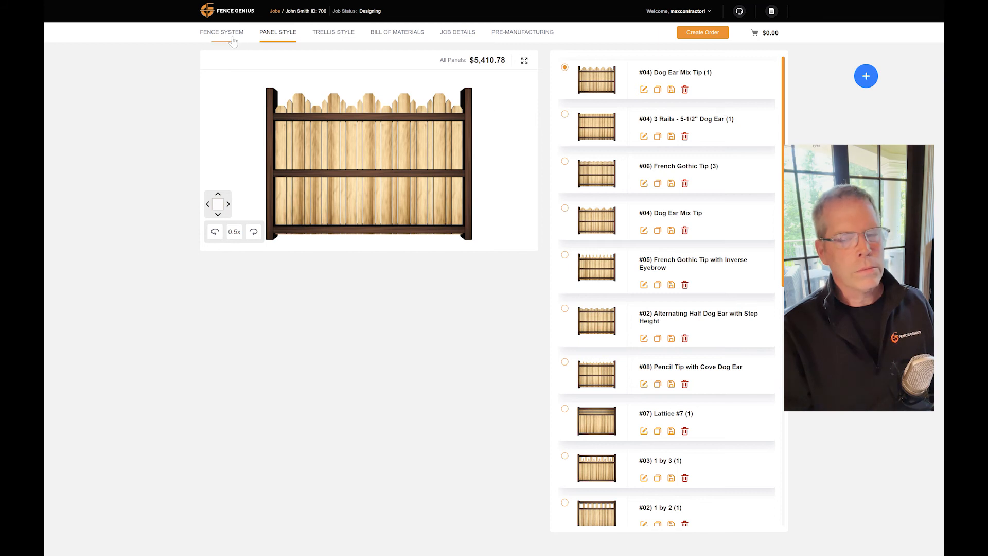
click(232, 35)
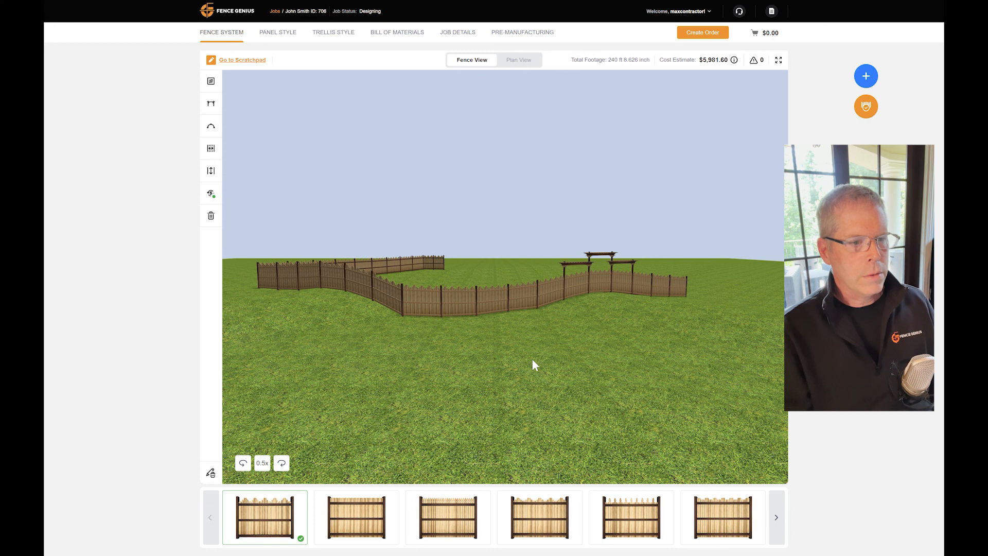
scroll(532, 360, up, 6)
drag(588, 396, 528, 402)
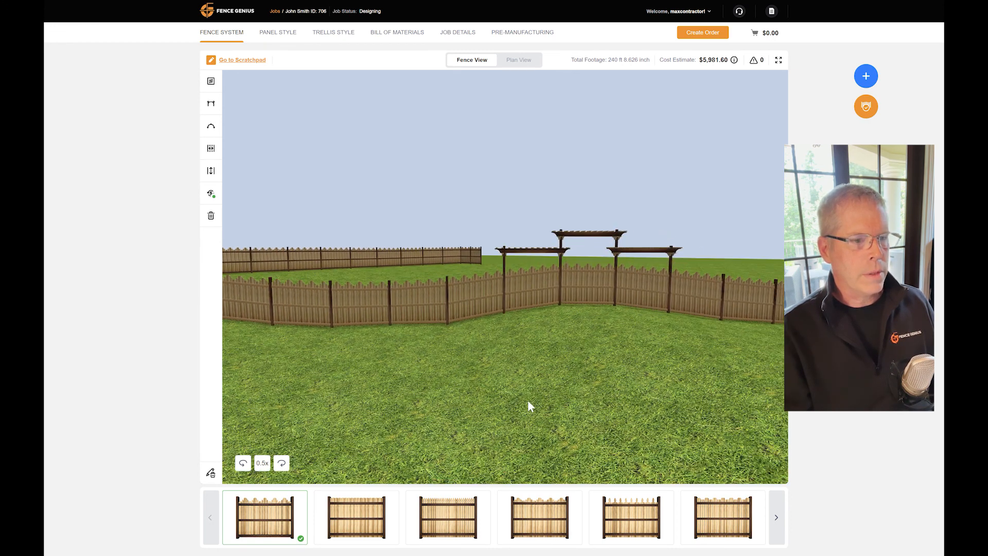
scroll(530, 401, up, 1)
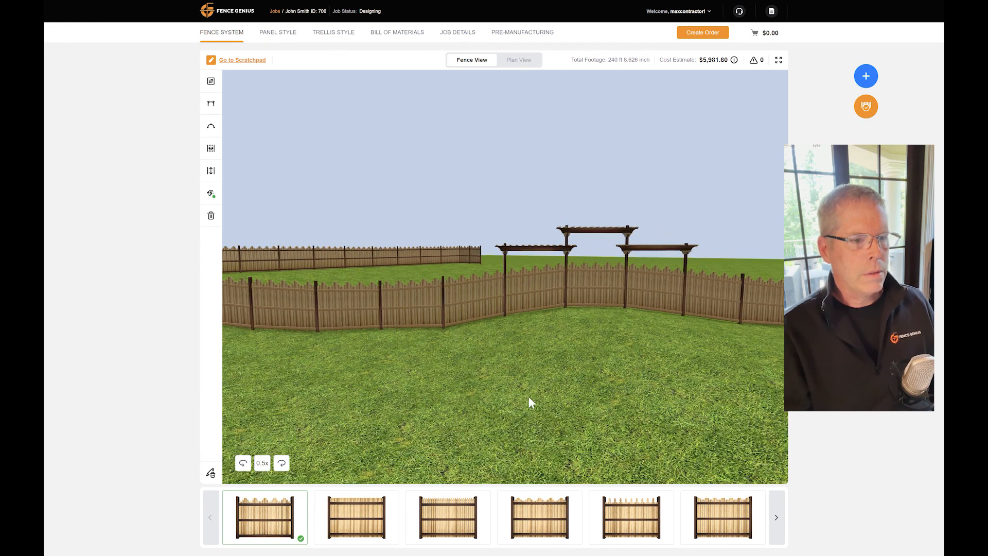
- Inspect the panel between Post 10 and Post 11 on its own, and return to the general view of the whole fence
click(522, 283)
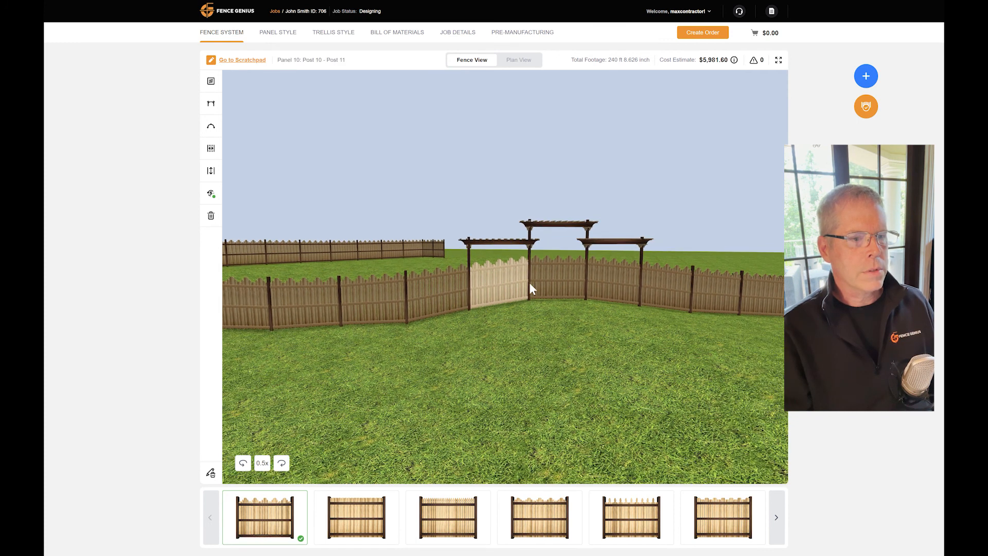
click(506, 283)
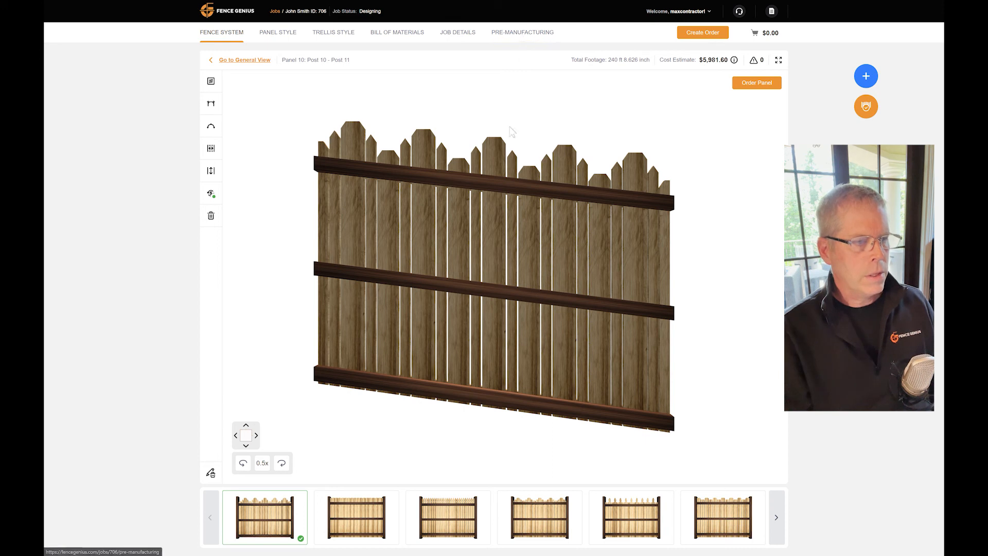
mouse_move(295, 269)
mouse_down()
mouse_move(606, 281)
mouse_move(298, 275)
mouse_up()
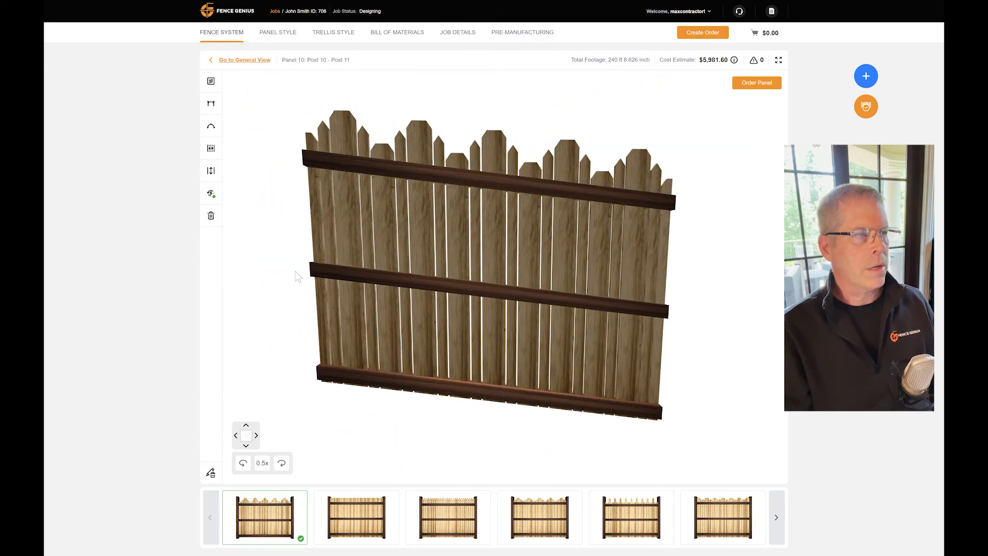
click(239, 60)
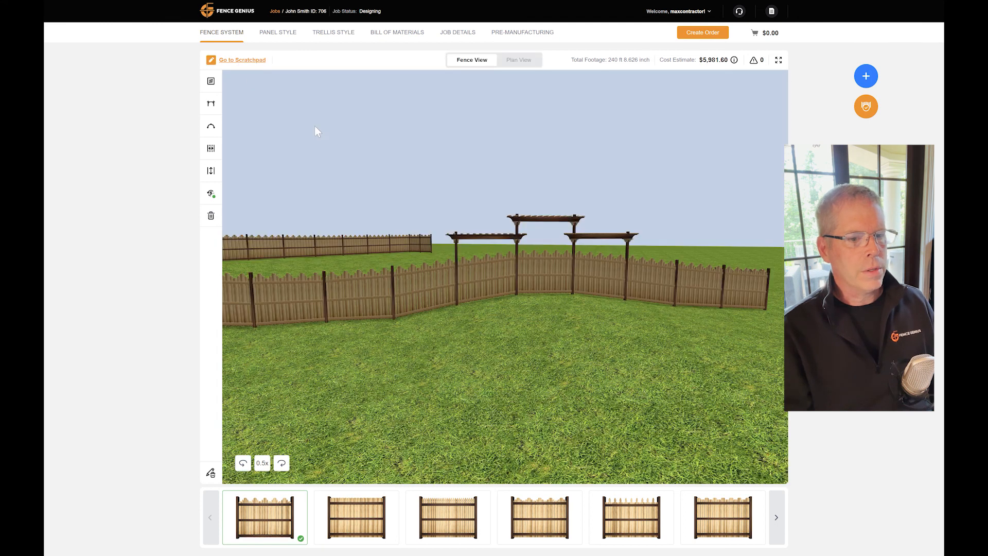
drag(471, 357, 623, 360)
scroll(509, 357, down, 5)
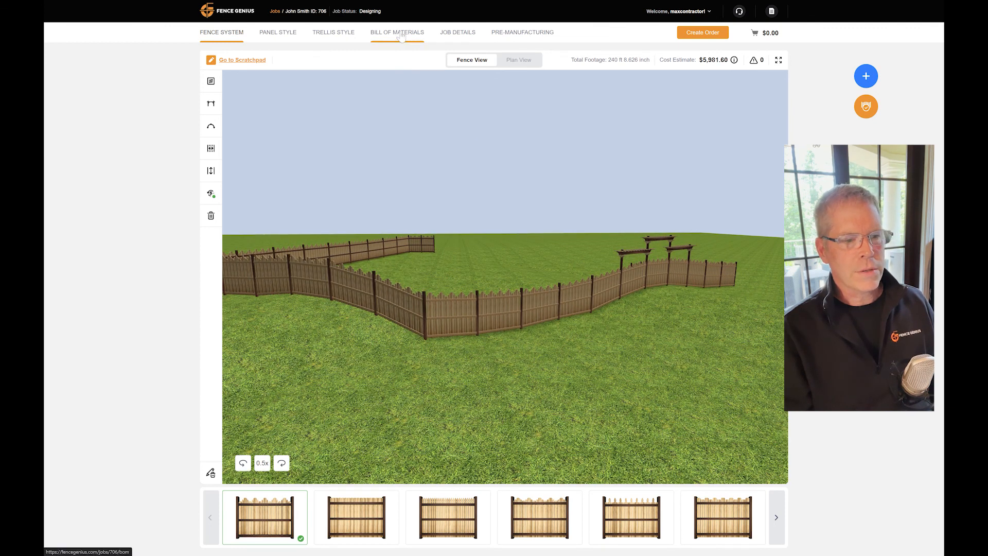